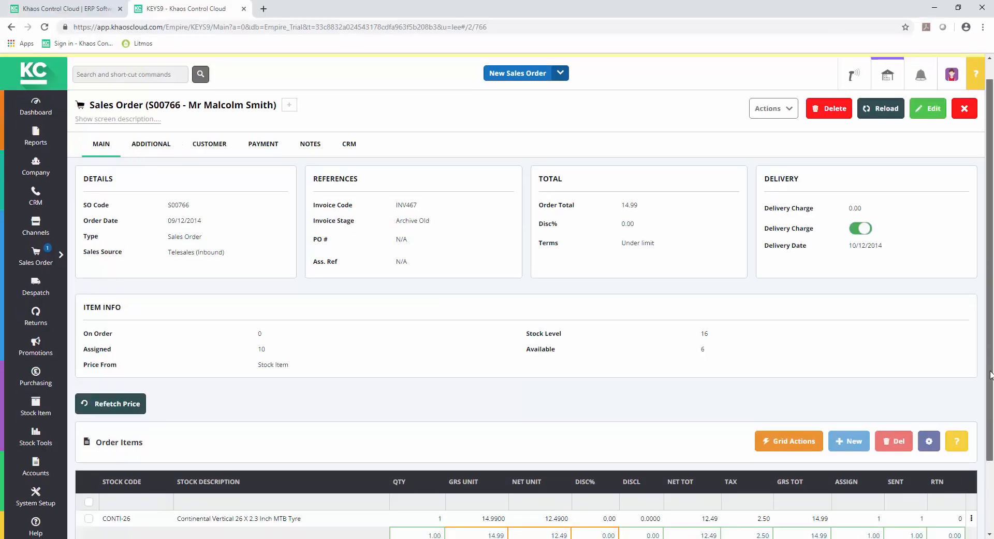
Create a customer return note for the CONTI-26 tyre line on the sales order.
scroll(992, 407, down, 1)
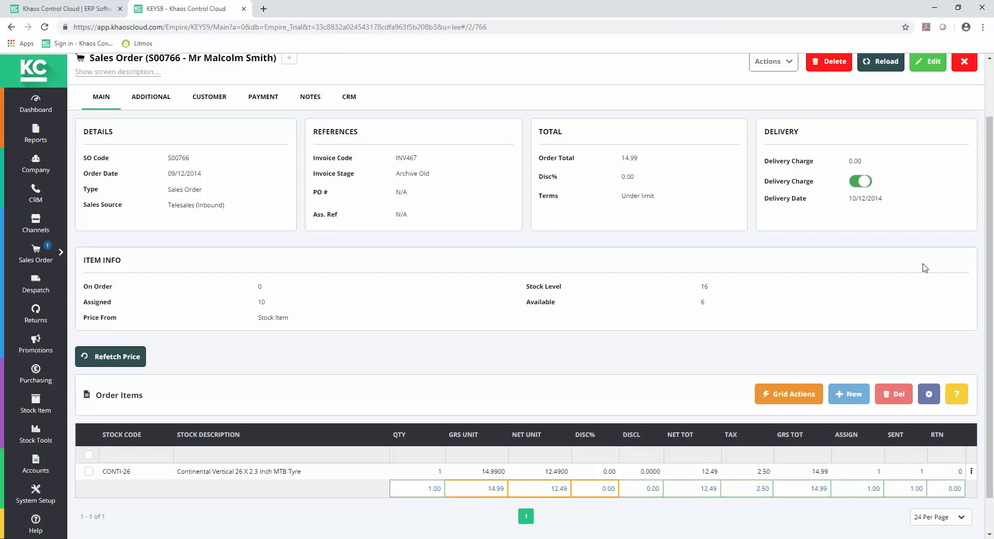
click(90, 474)
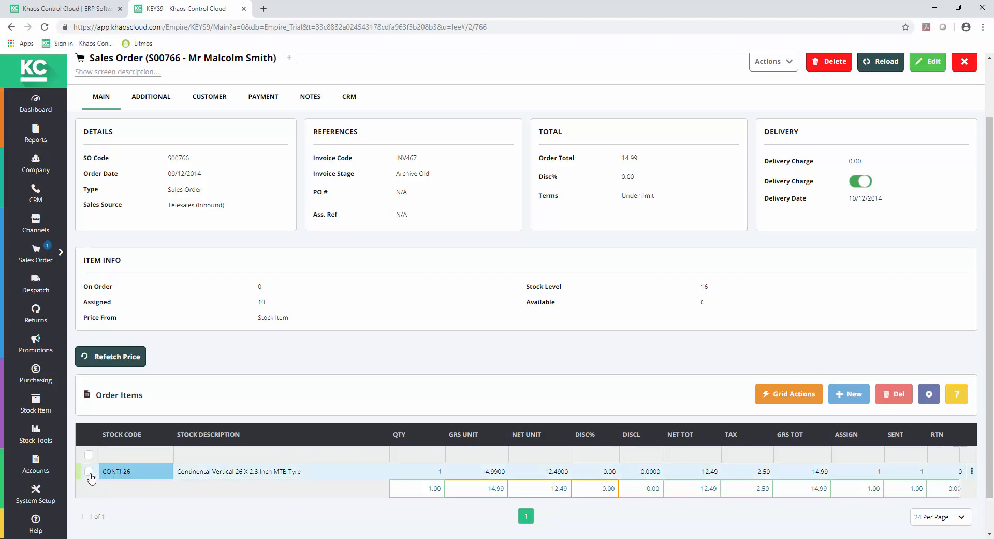
click(90, 471)
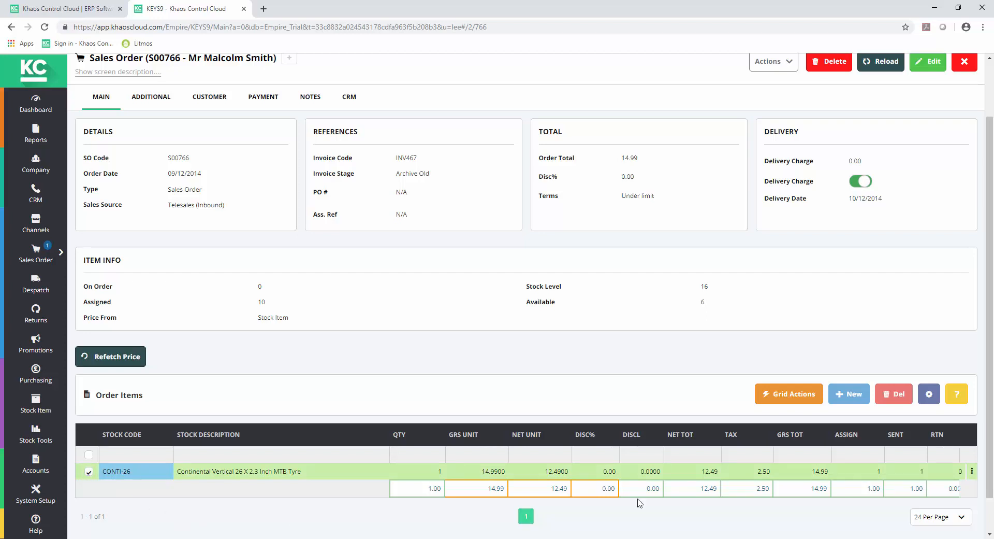
click(788, 65)
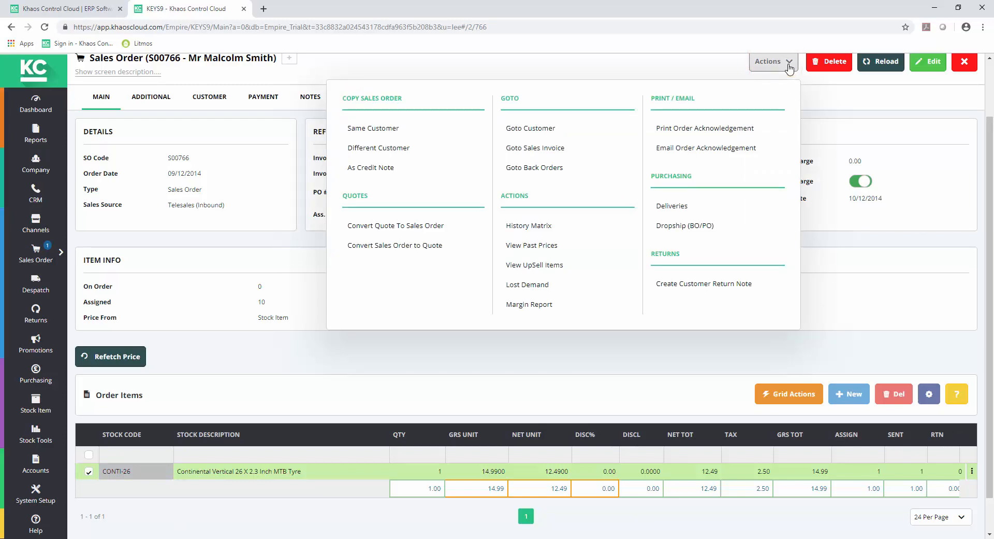
click(712, 285)
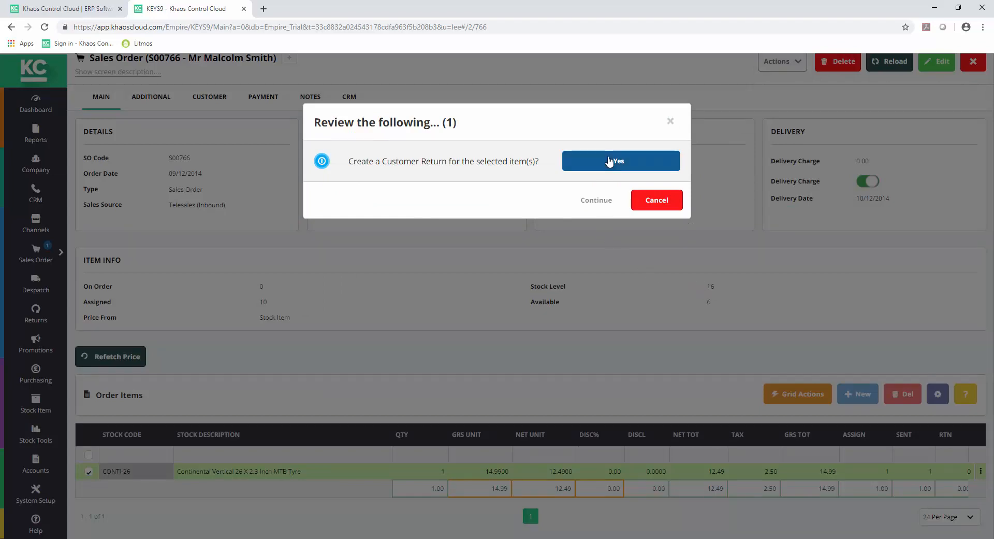
click(610, 161)
click(593, 202)
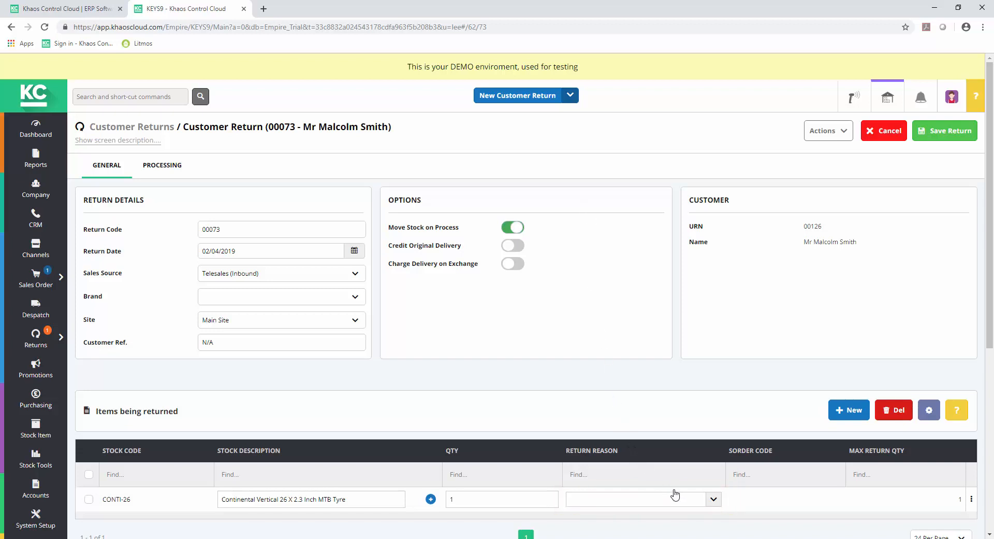
Set the return reason for the CONTI-26 tyre to Faulty and save the return.
click(714, 502)
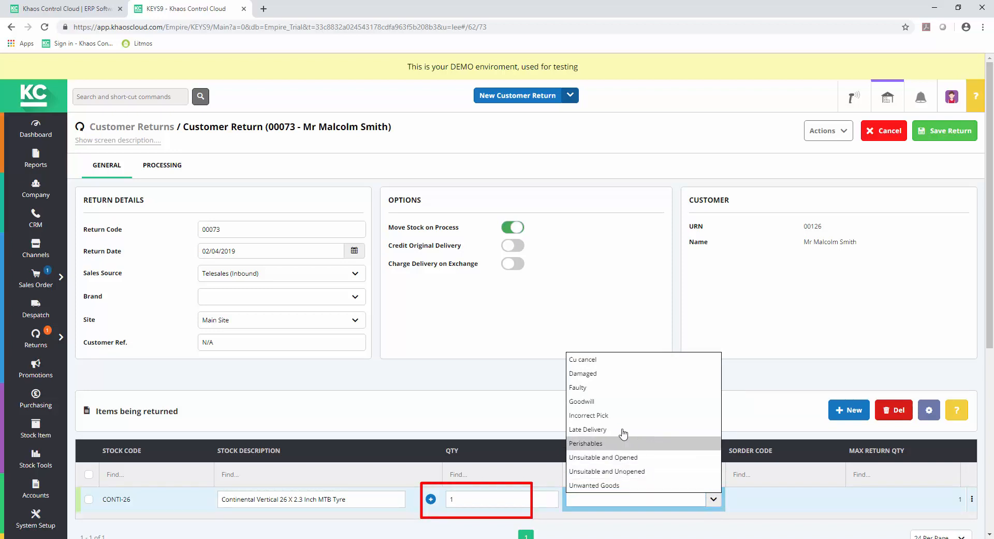
click(569, 389)
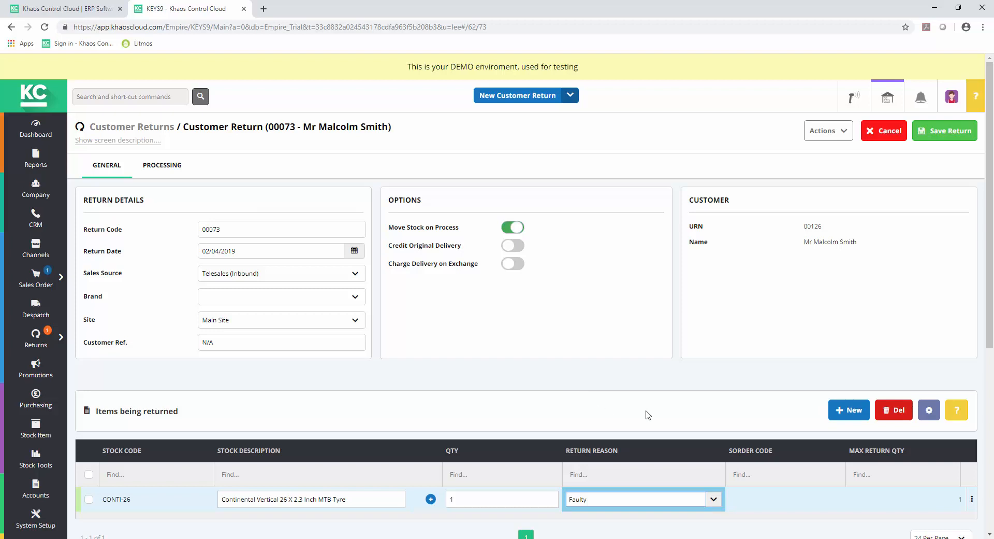
click(953, 136)
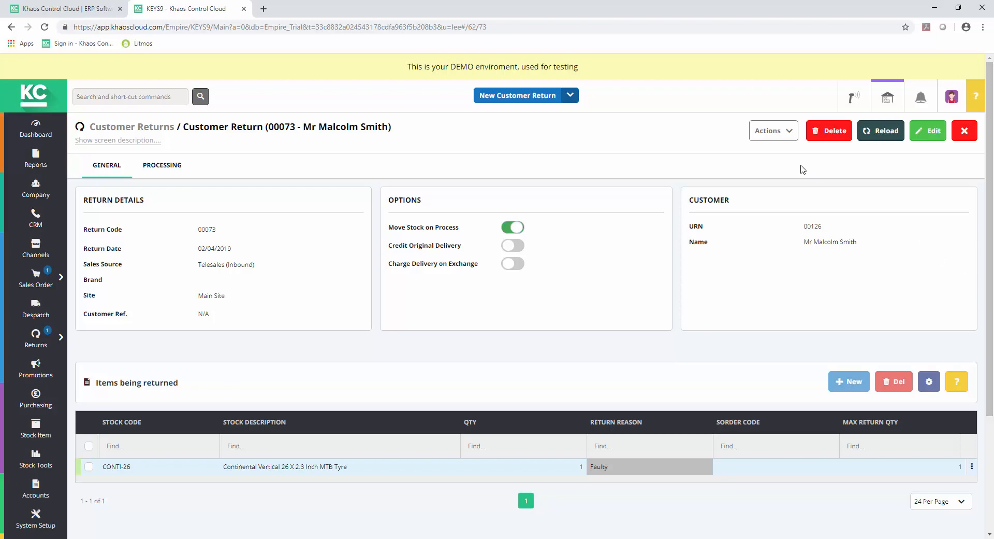
Process the return, agreeing to process return items only and to generate a credit note.
click(788, 132)
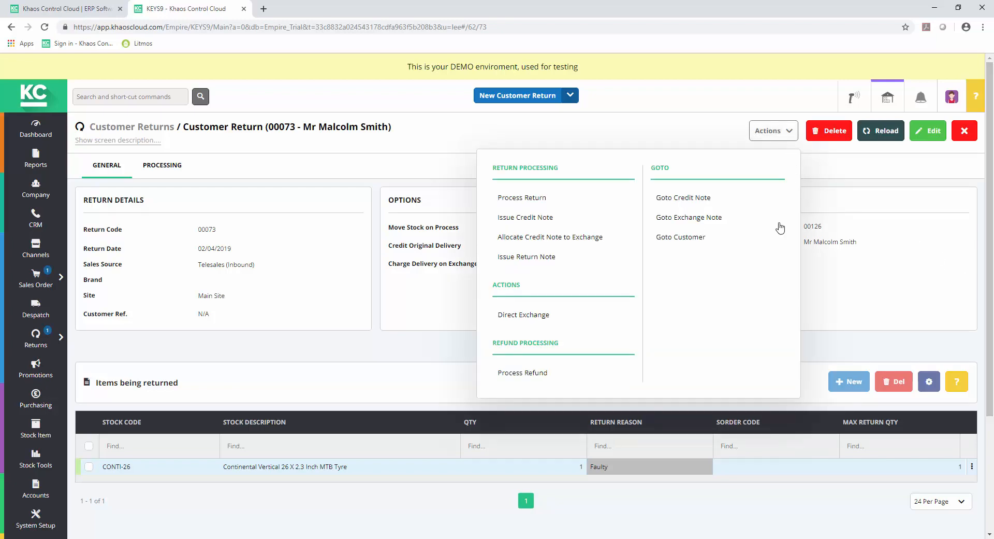
click(518, 202)
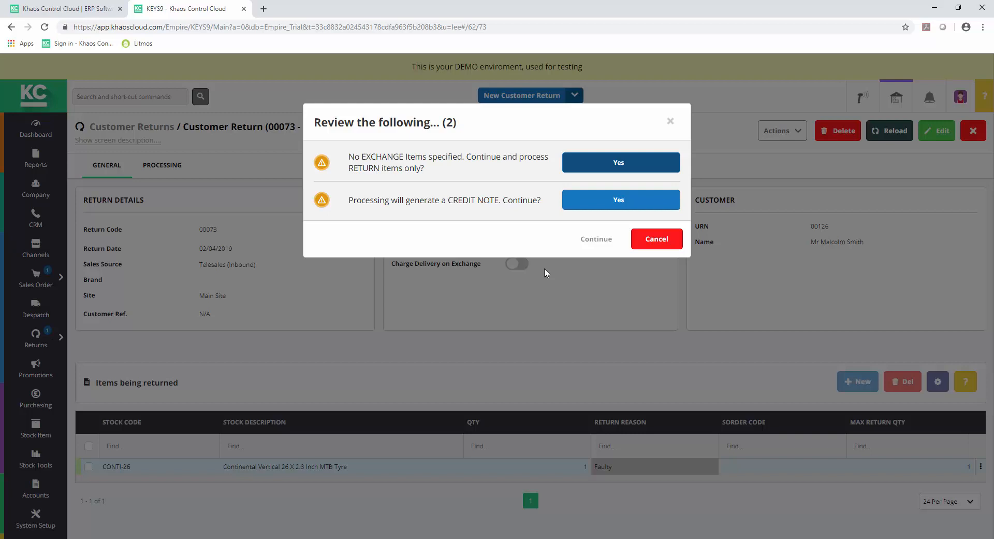
click(645, 162)
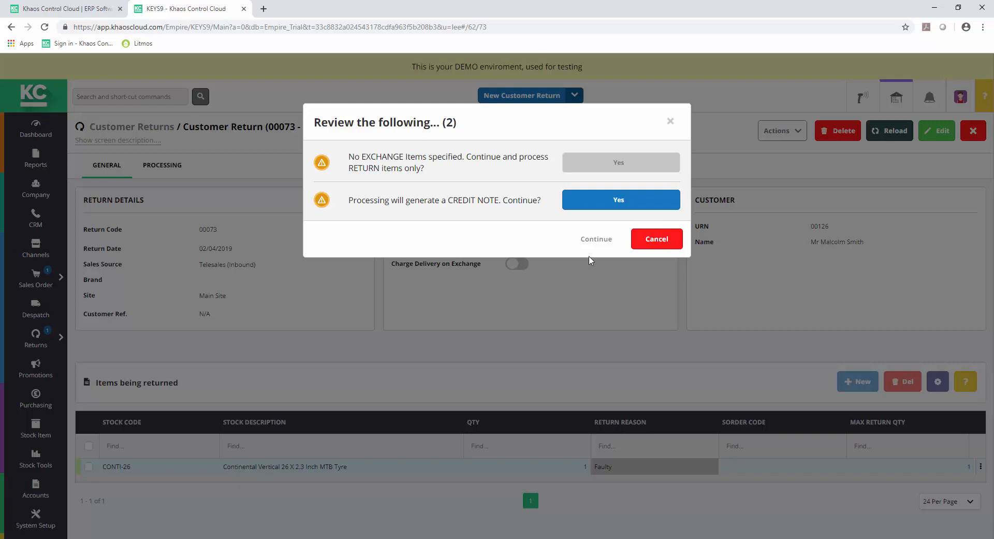
click(636, 199)
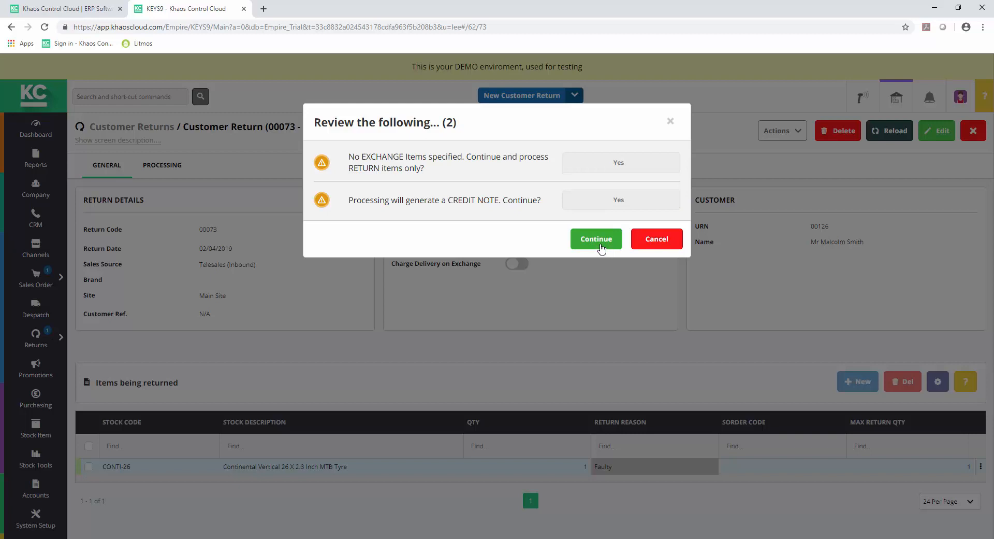
click(601, 247)
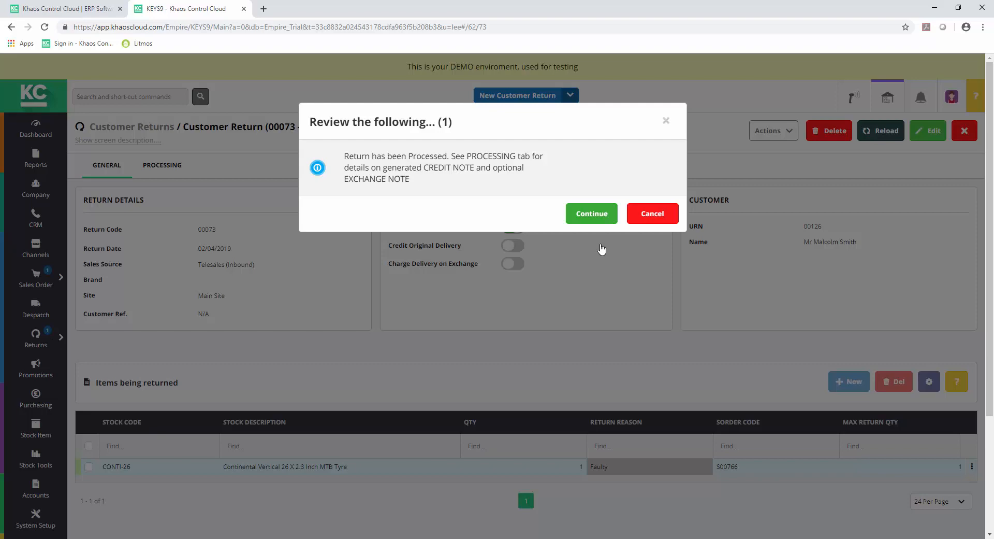
click(590, 212)
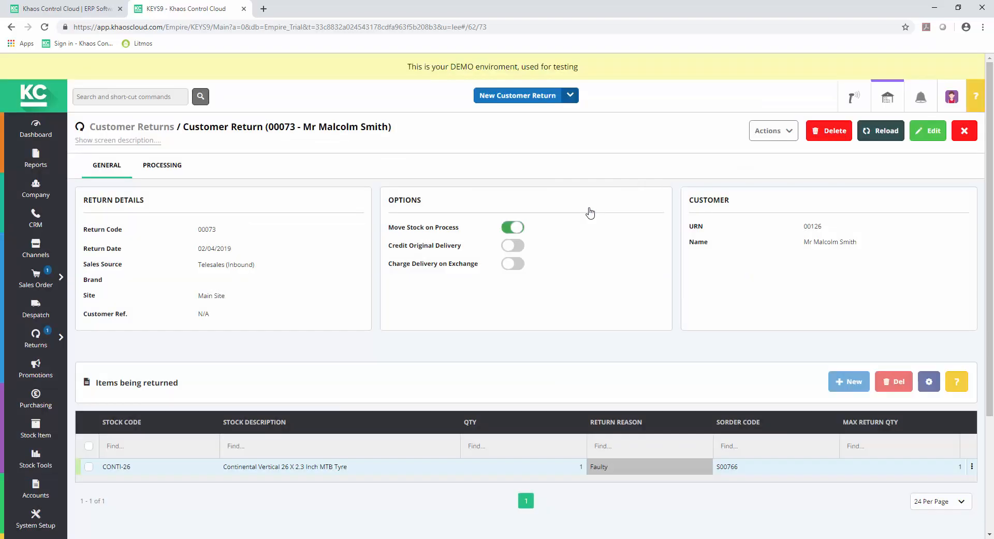
Issue the return's credit note to Accounts and review the return's processing details.
click(789, 136)
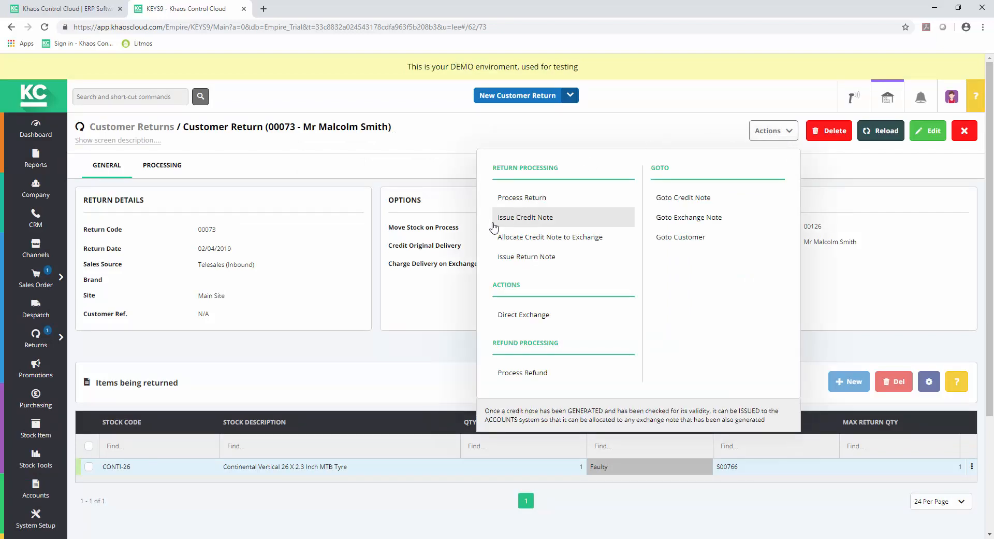
click(515, 218)
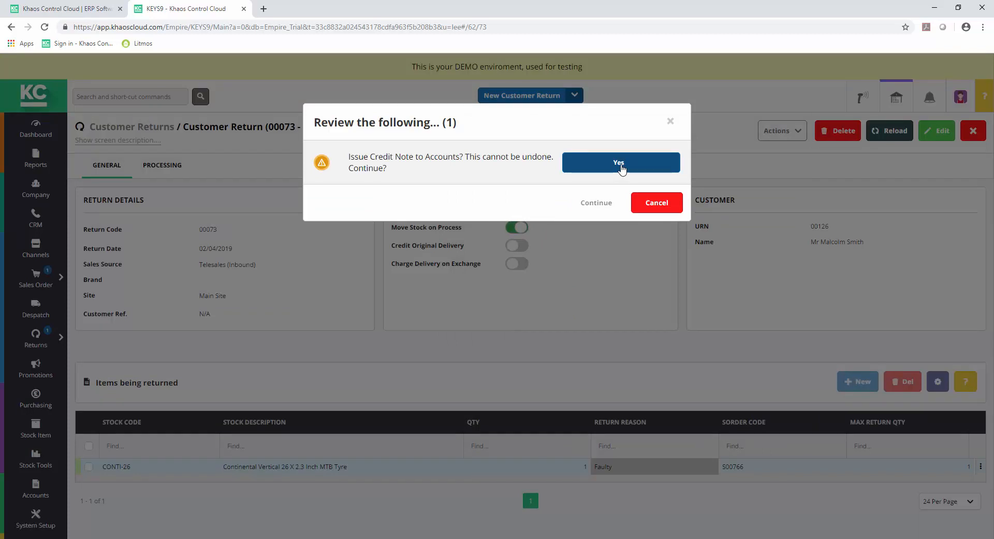
click(621, 167)
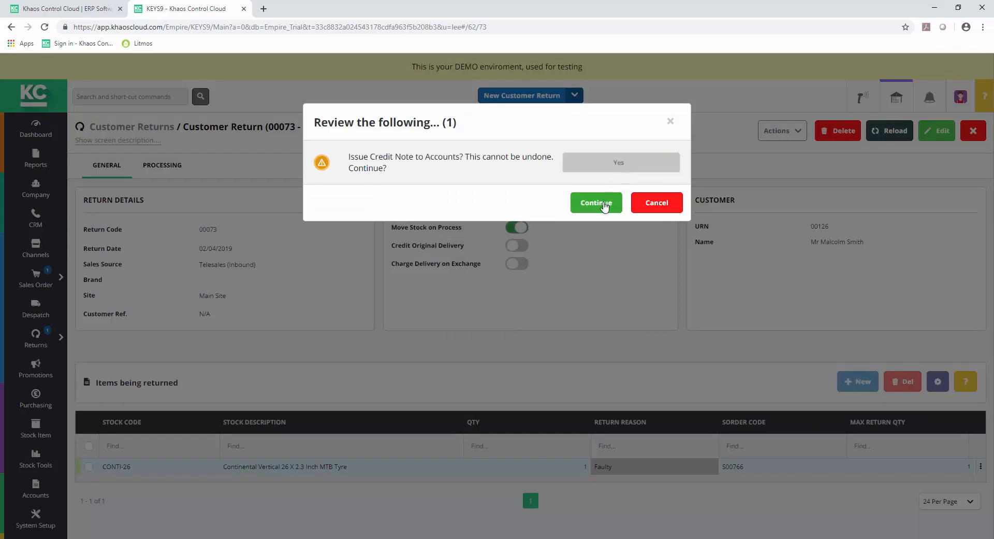
click(604, 205)
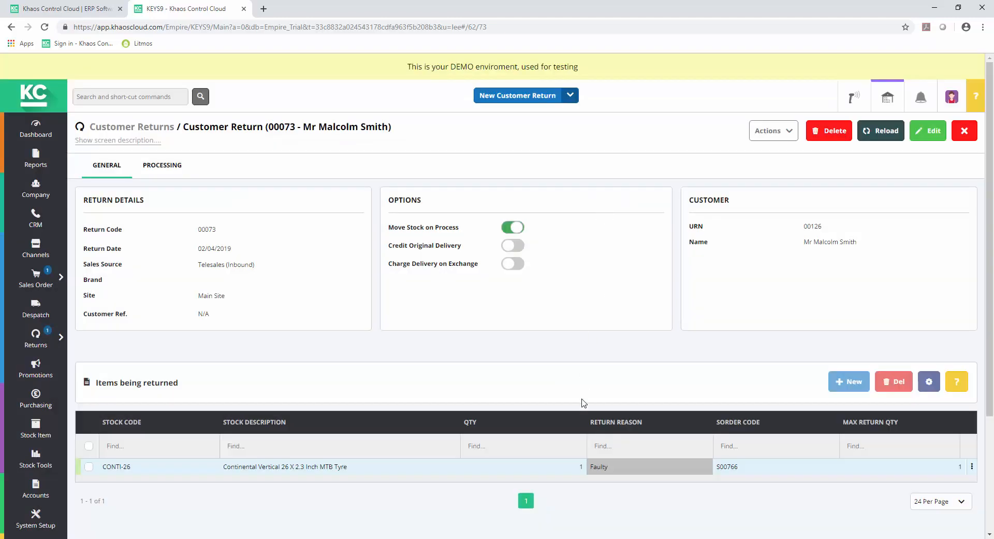
click(165, 165)
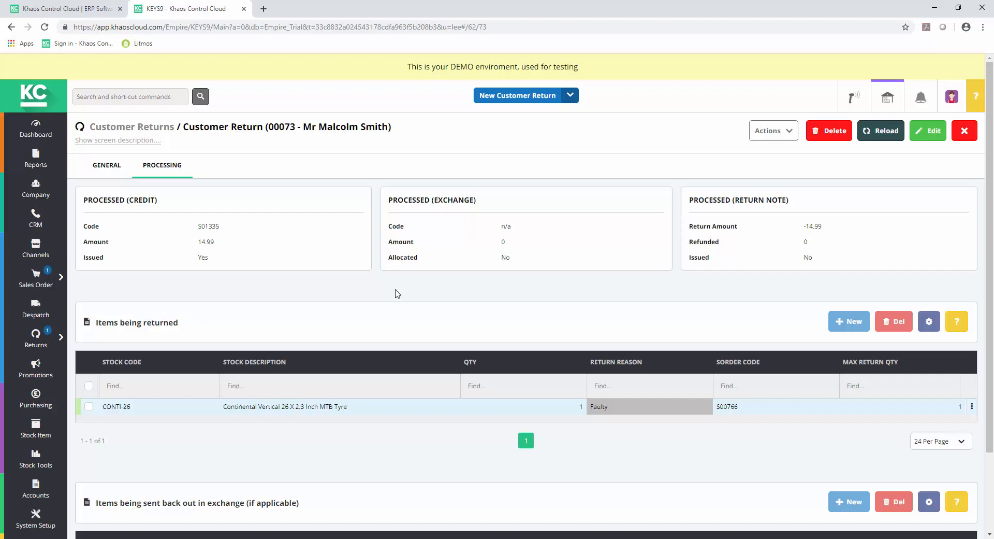
click(109, 165)
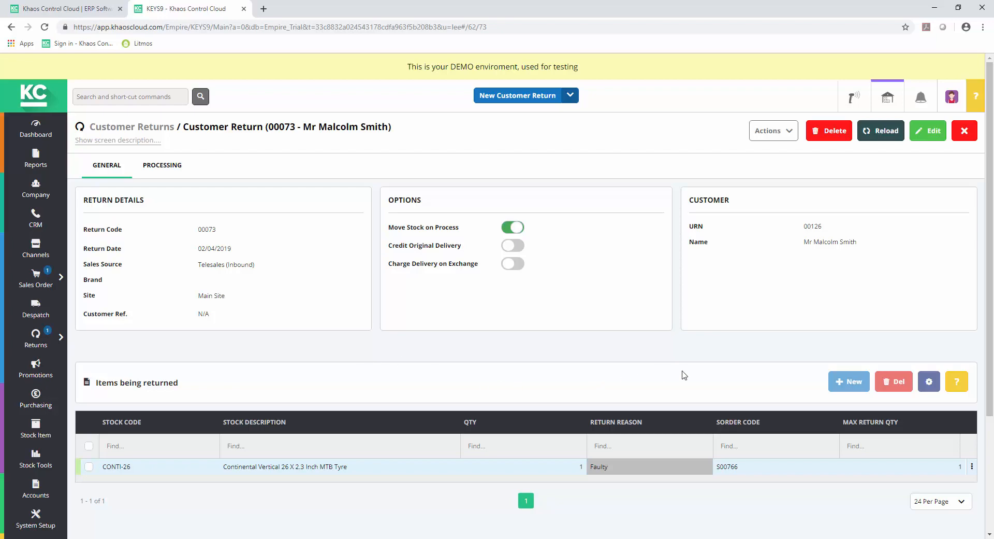
Go from the return to the customer's record and show the transaction history in their statement.
click(792, 136)
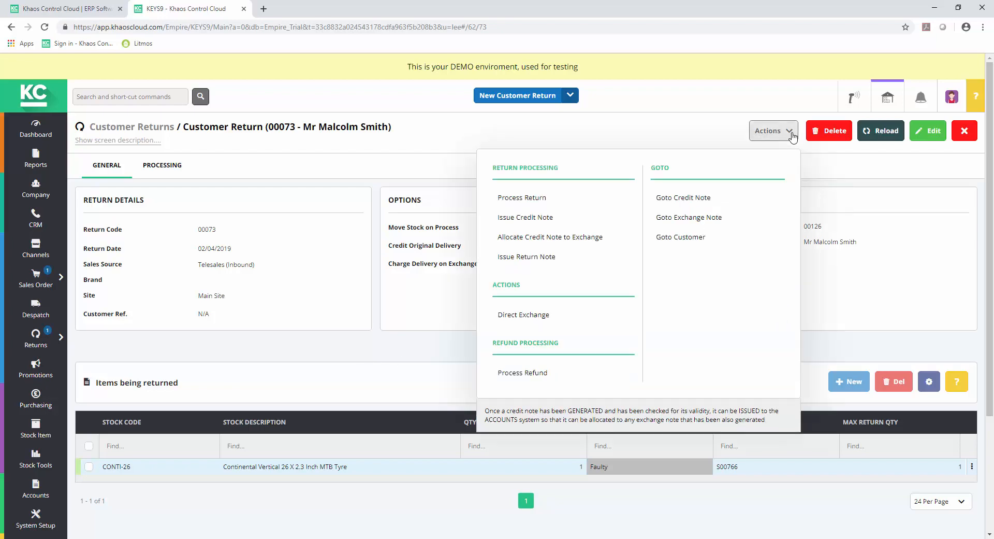
click(793, 136)
click(793, 138)
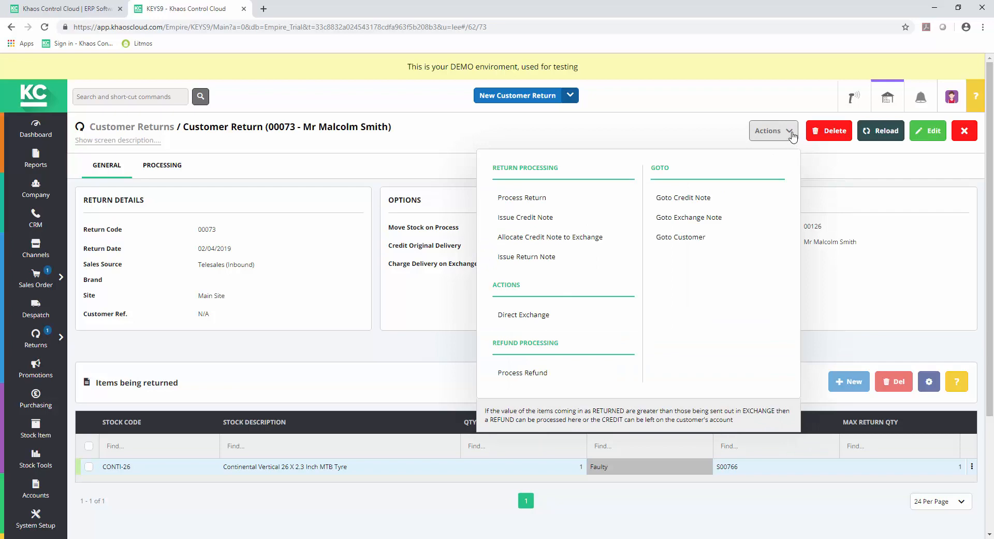
click(695, 240)
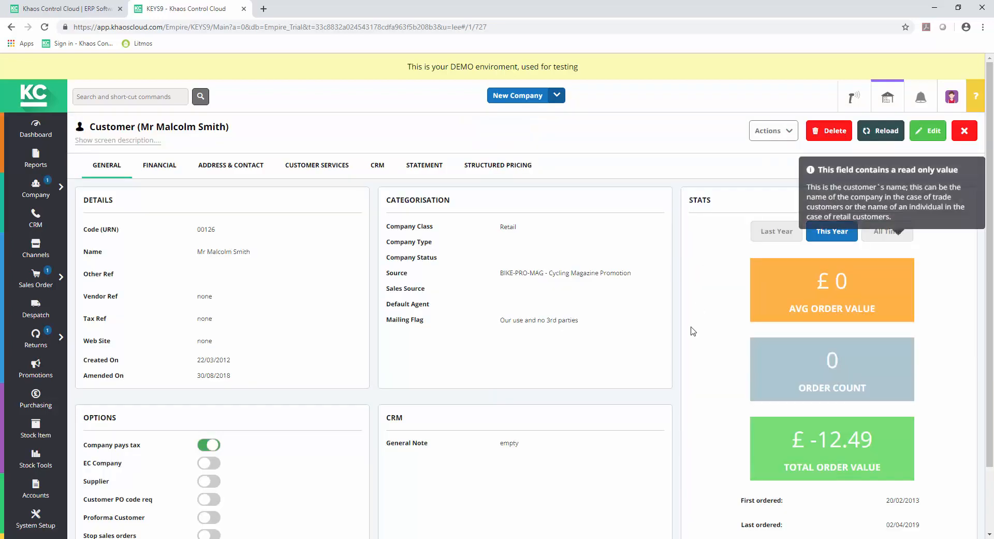
click(422, 174)
scroll(420, 297, down, 2)
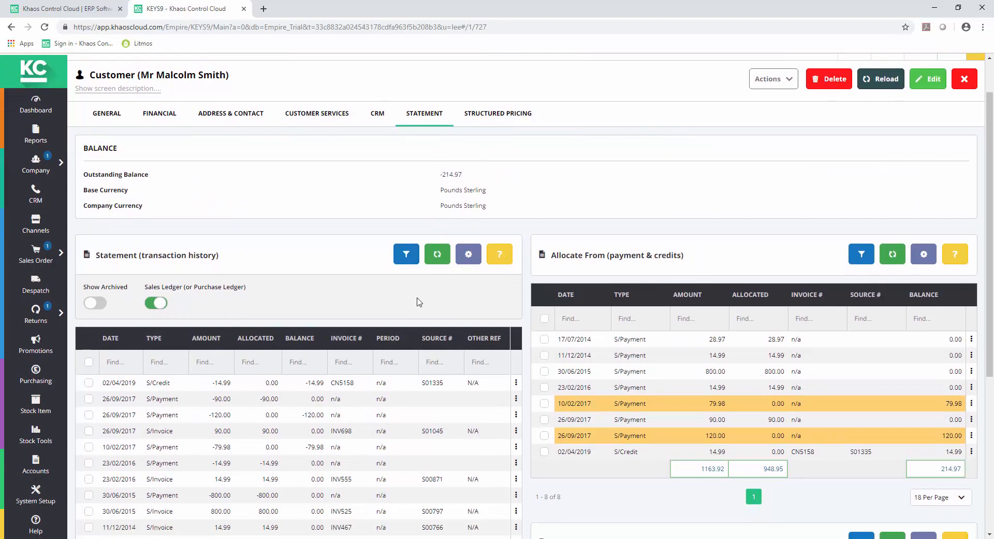
scroll(419, 301, down, 2)
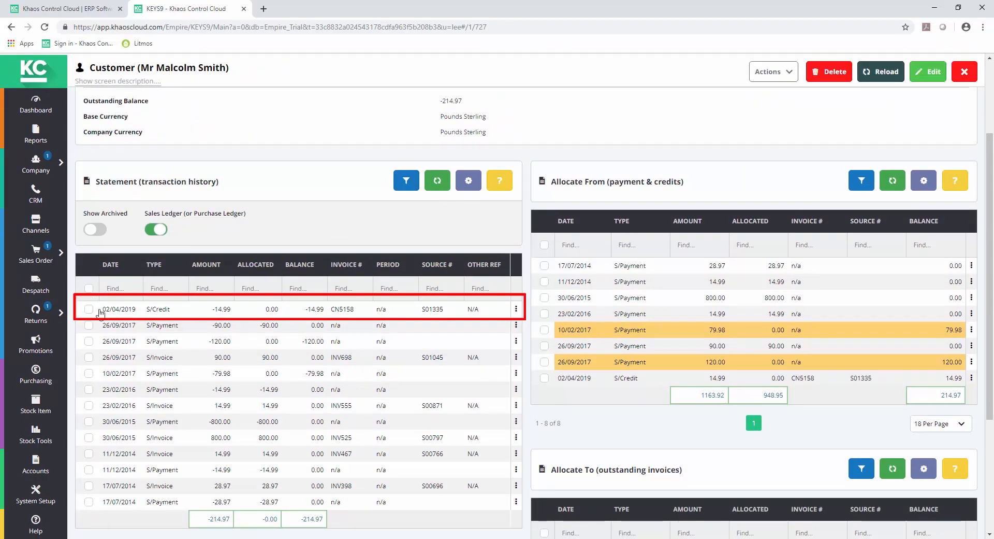
Refund the 02/04/2019 credit on the statement from the Sterling Account, with payment type Credit/Debit Card.
click(88, 310)
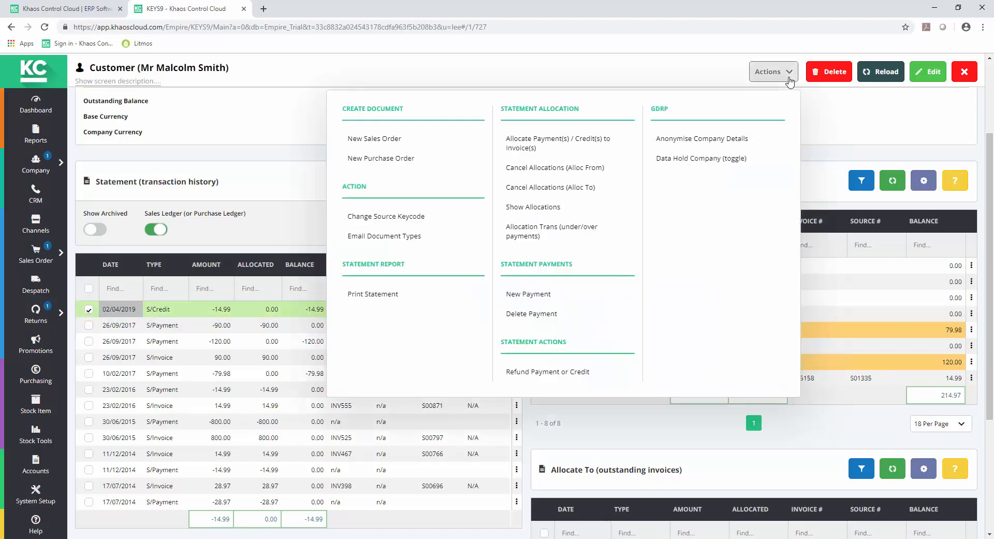
click(570, 375)
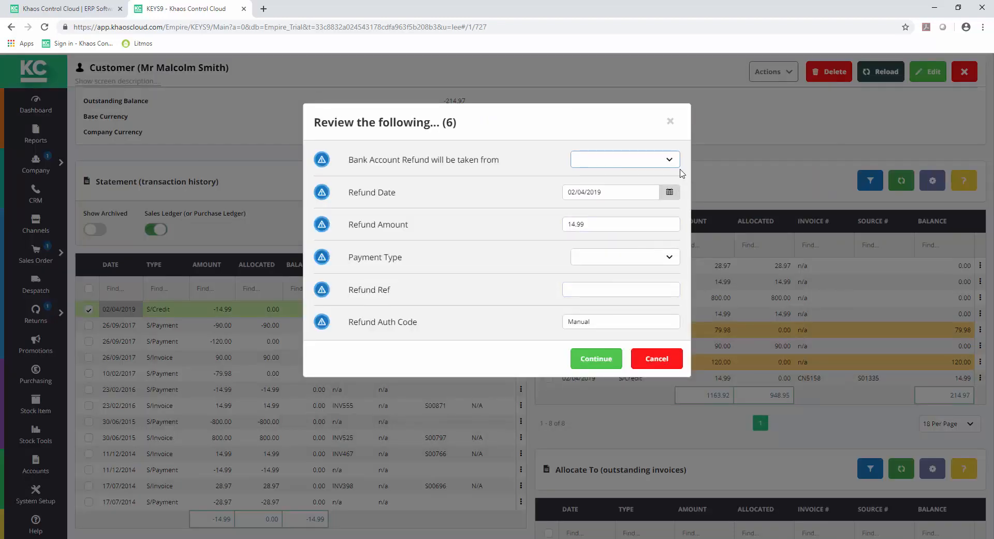
click(675, 162)
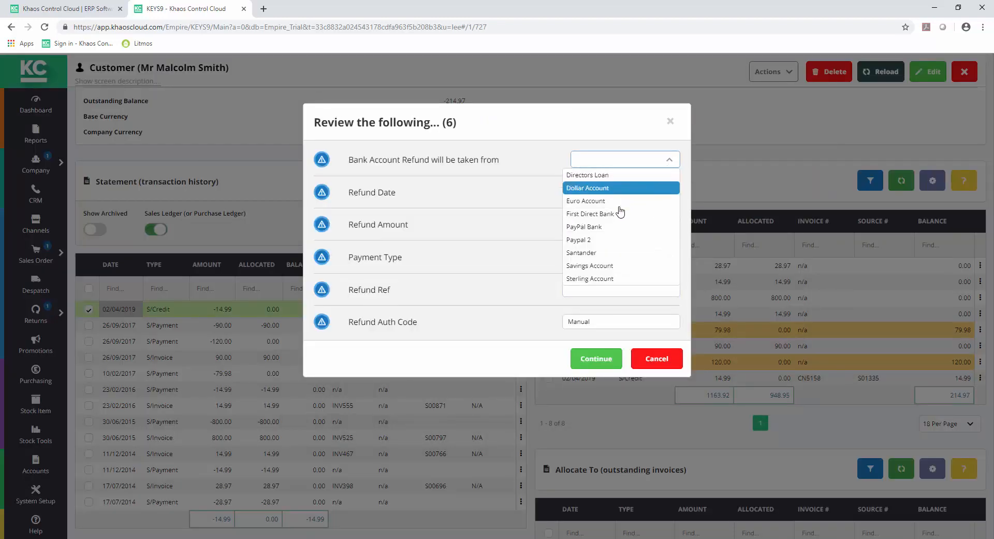
click(605, 280)
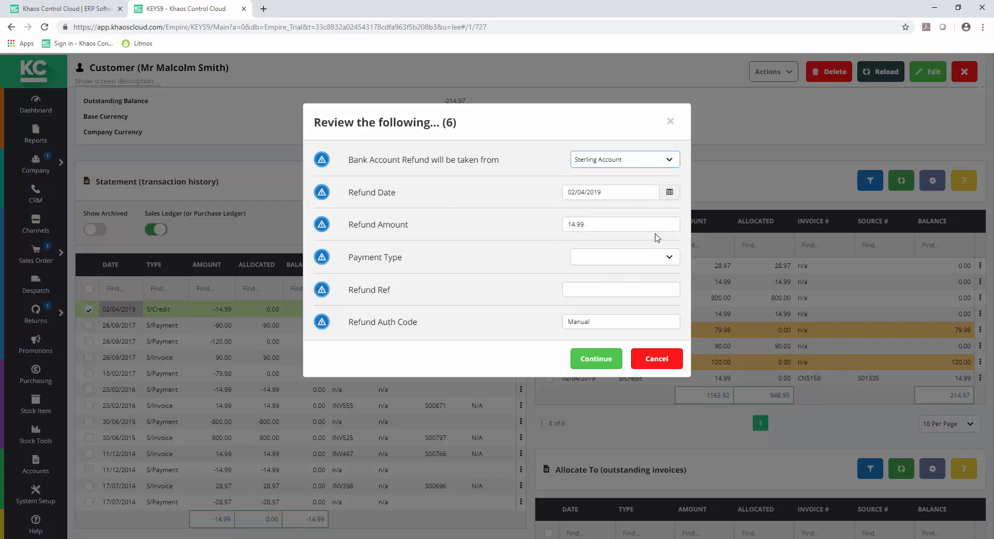
click(667, 260)
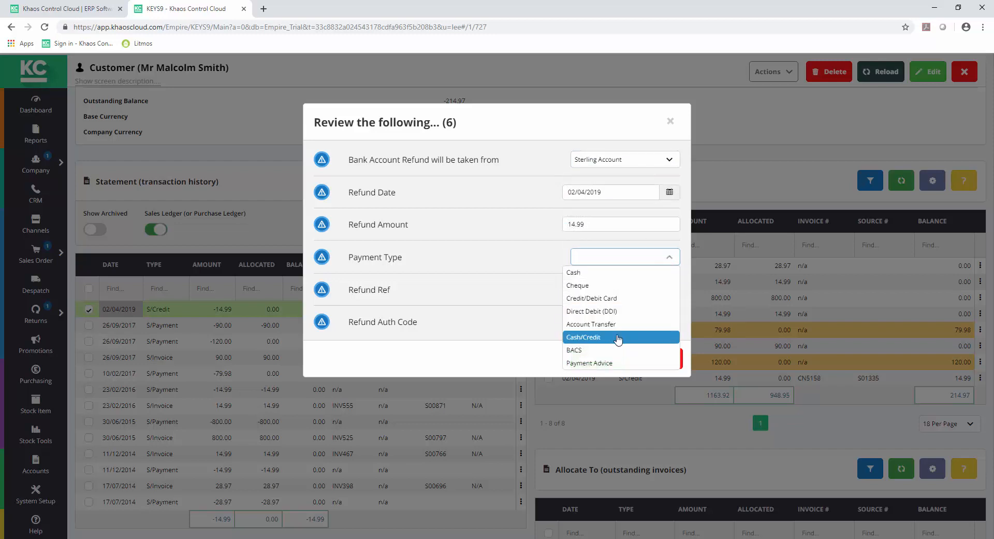
click(601, 299)
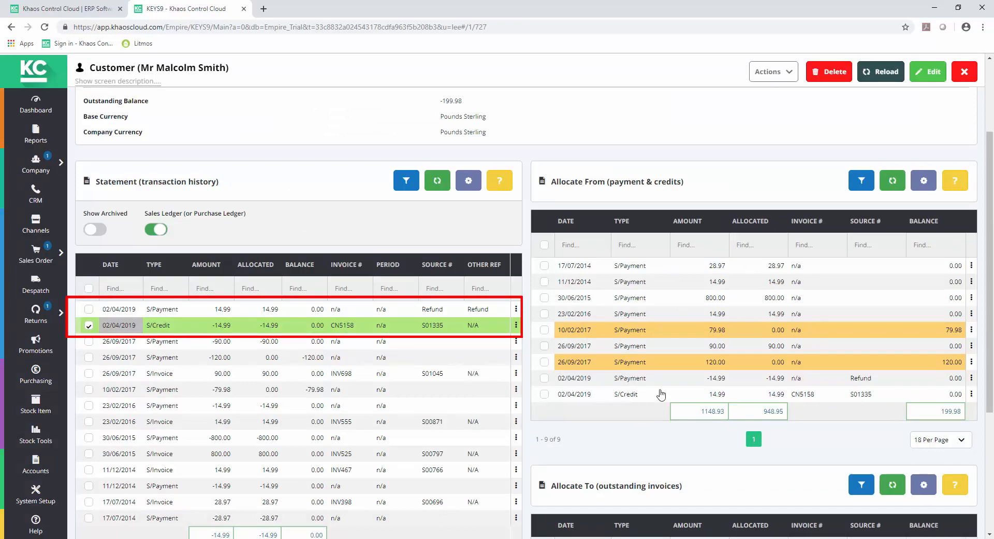
Go back to the customer return, issue its return note and review its processing details.
click(968, 78)
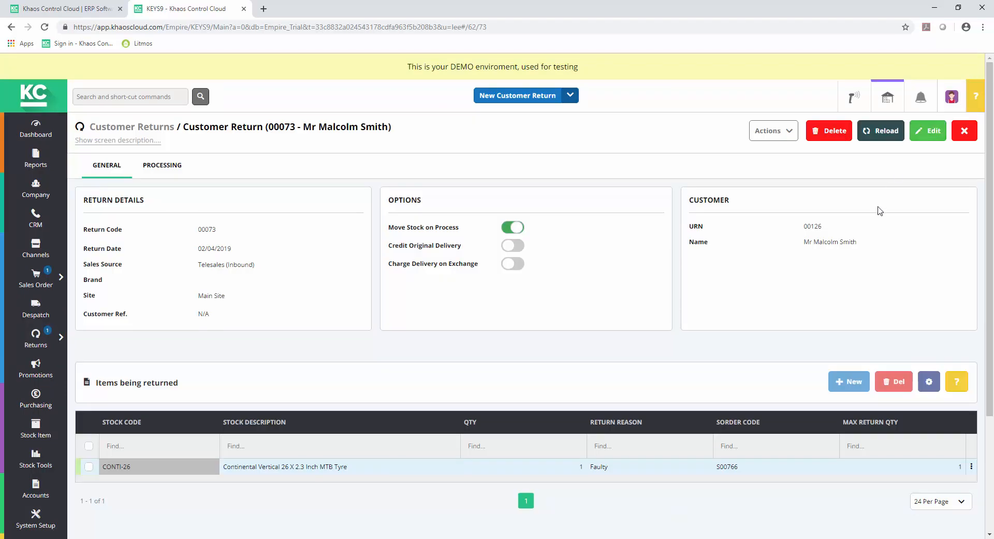
click(788, 141)
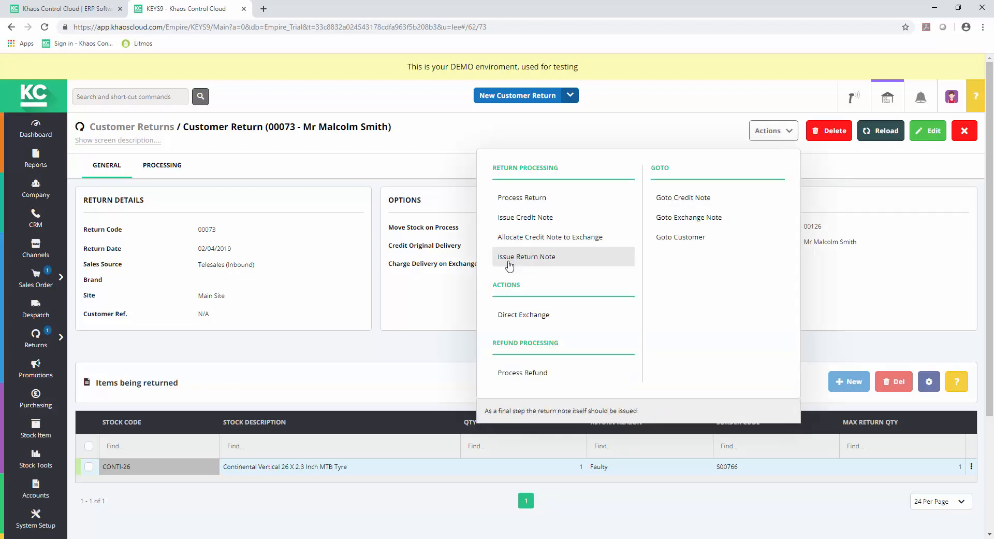
click(510, 258)
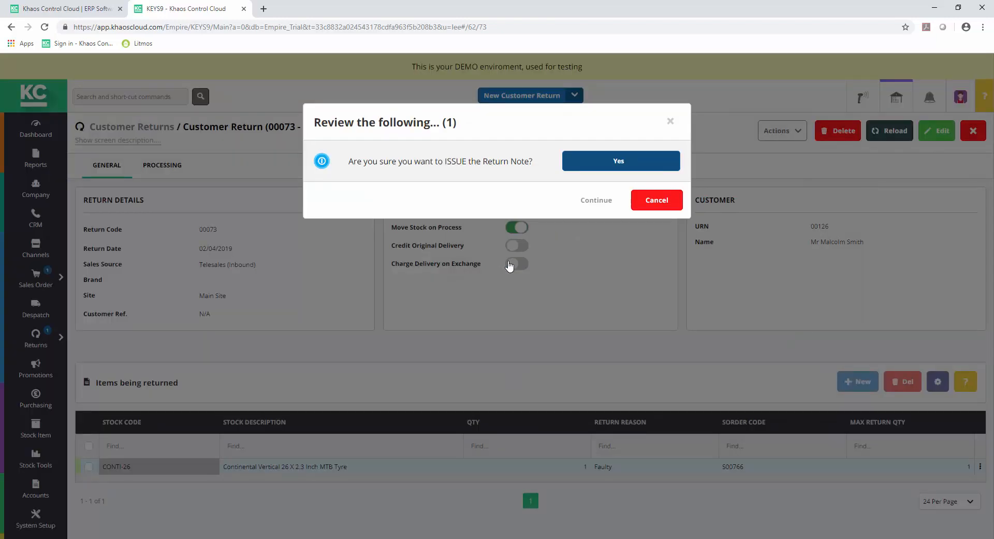
click(611, 163)
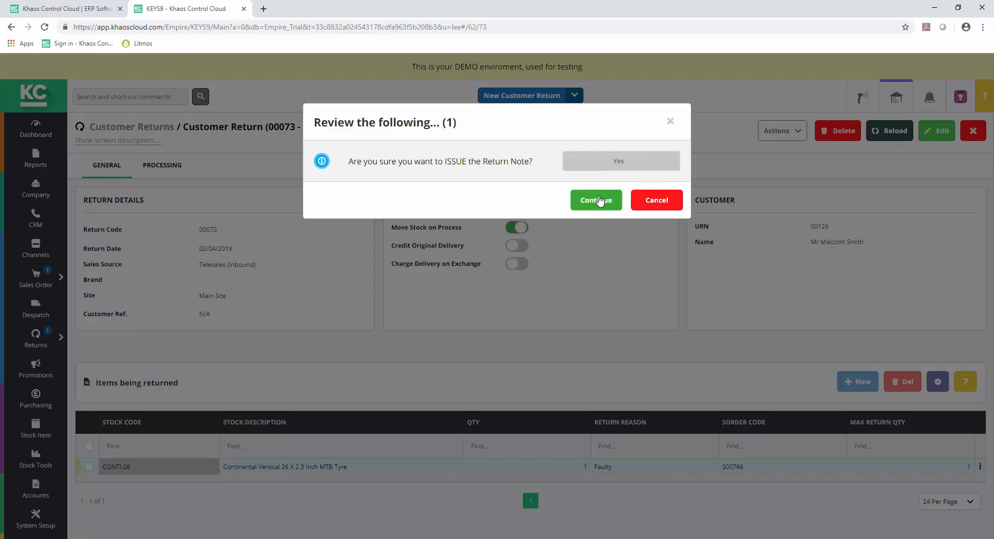
click(599, 202)
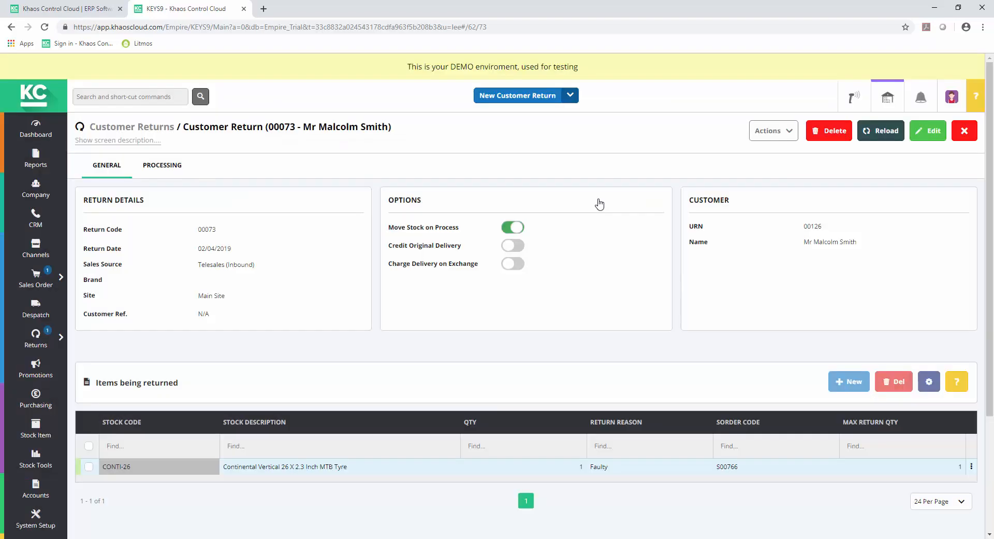
click(162, 167)
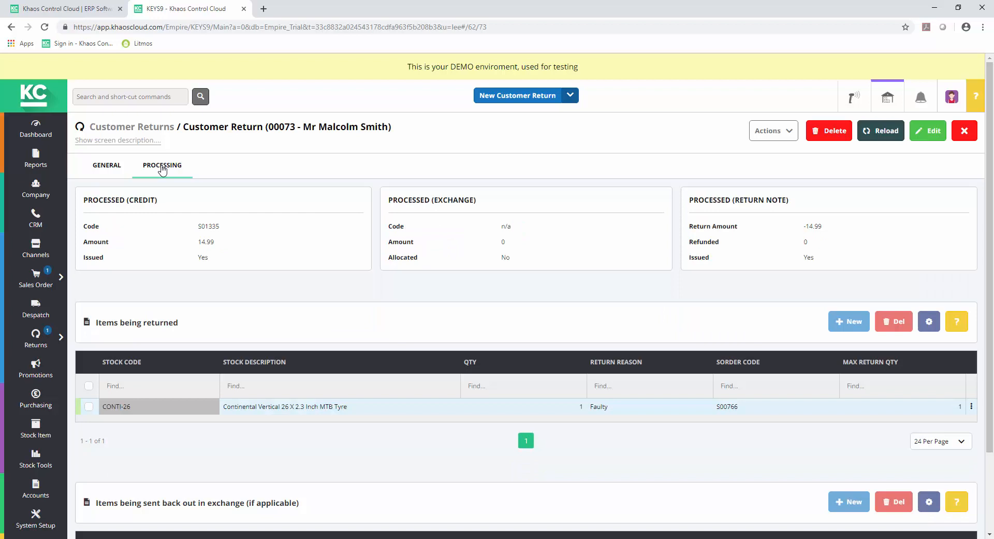